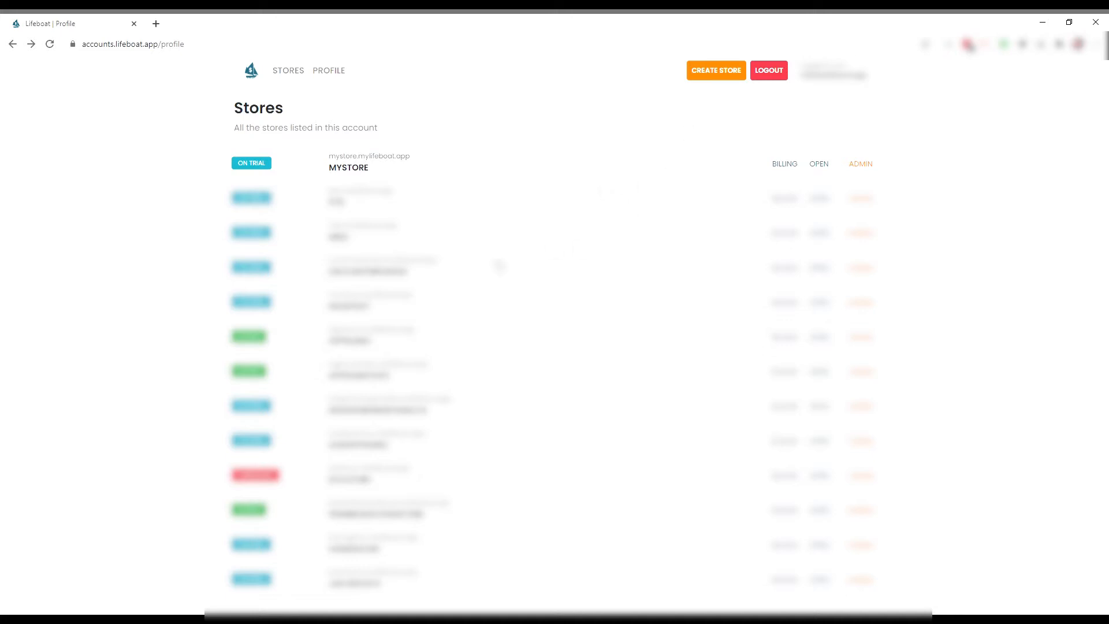
Open the MYSTORE store's admin from the Stores list.
left_click(861, 165)
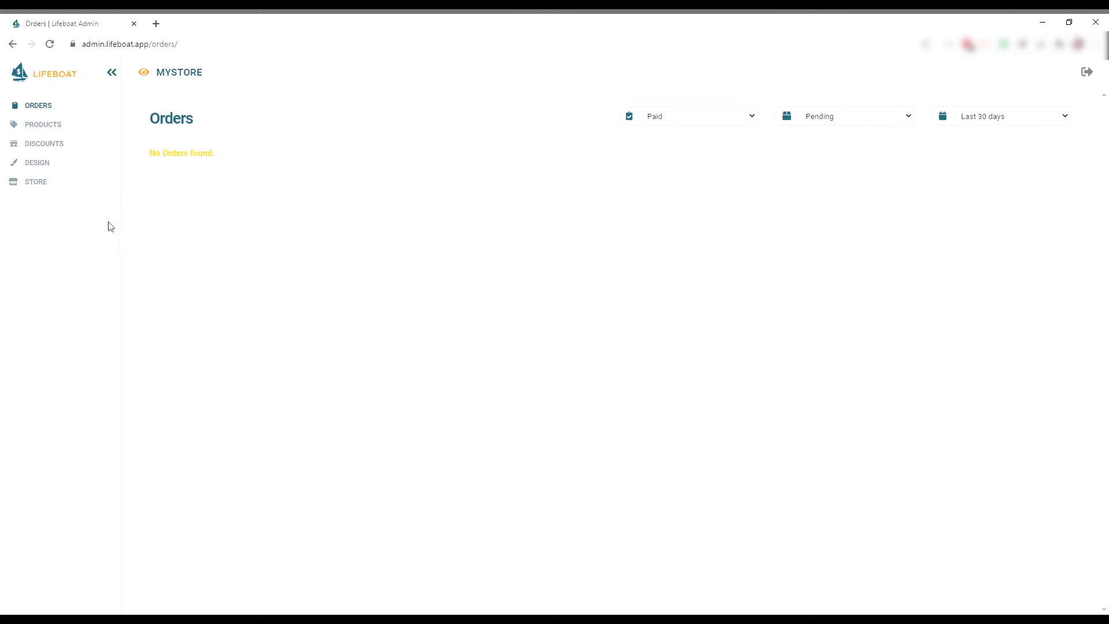
Start a new store menu titled 'Main Menu'.
left_click(44, 181)
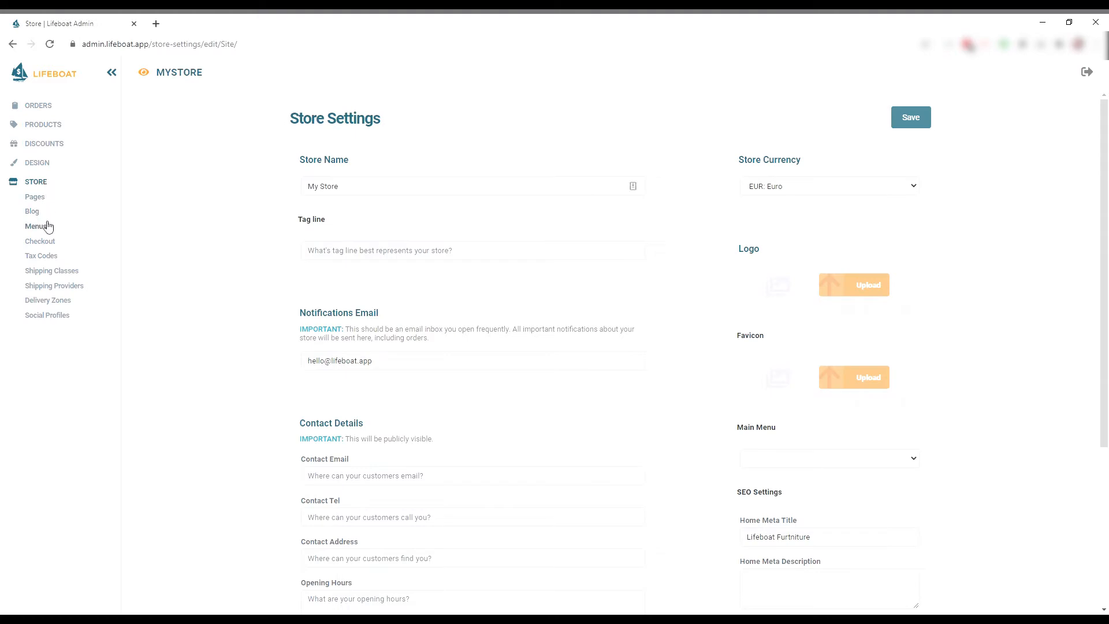
left_click(47, 230)
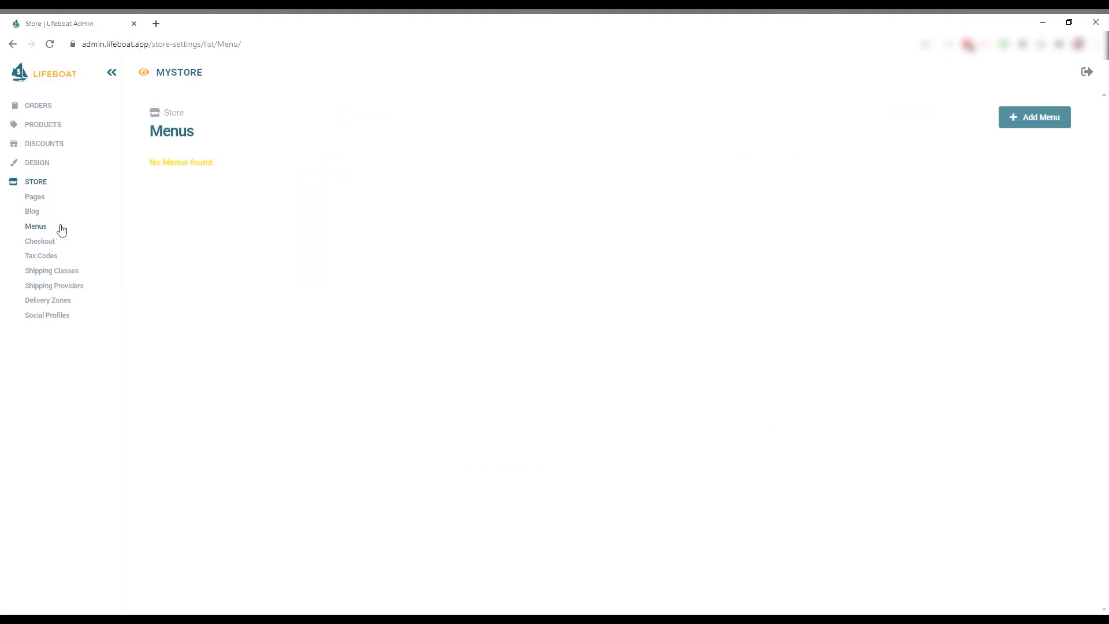
left_click(1044, 128)
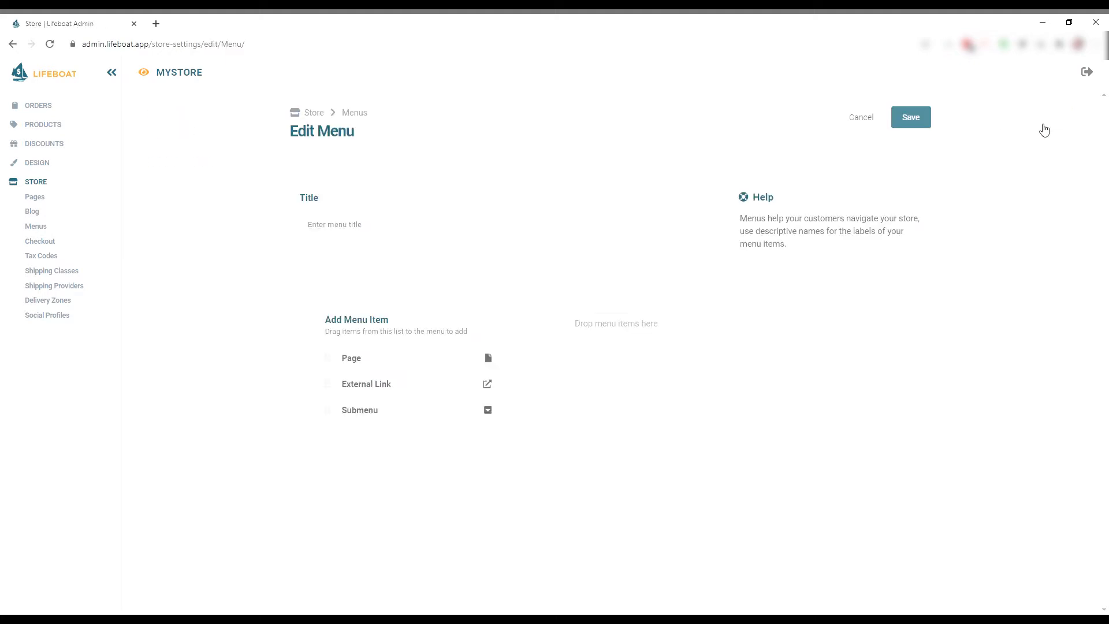
left_click(490, 226)
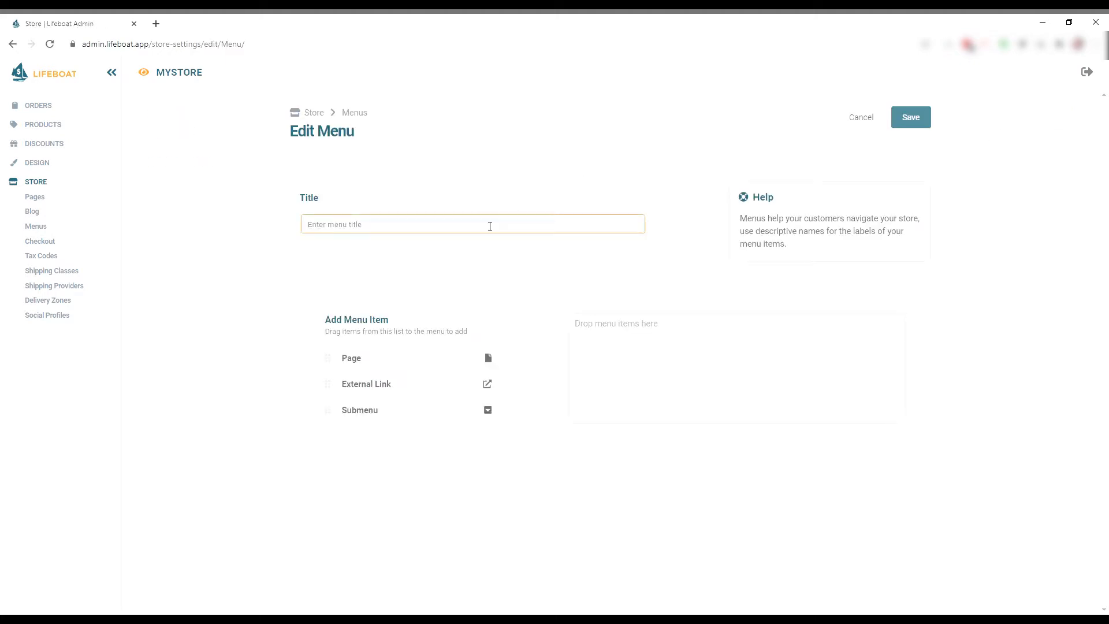
type("Main Menu")
Add a 'Home' page item linking to the Home page.
left_click_drag(334, 365, 614, 337)
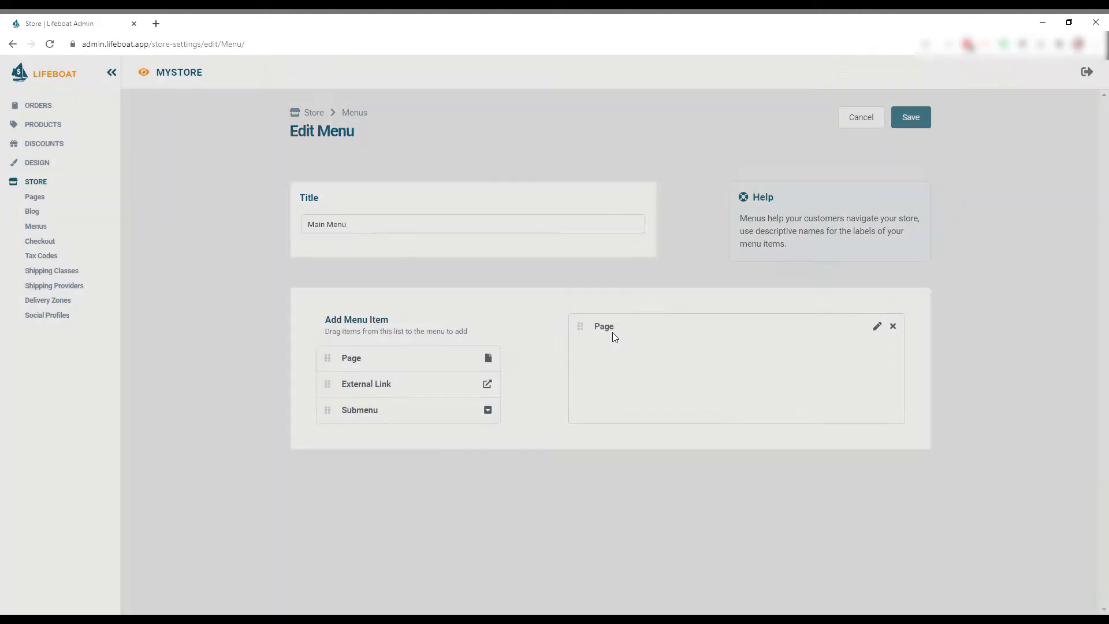
type("Home")
left_click(407, 359)
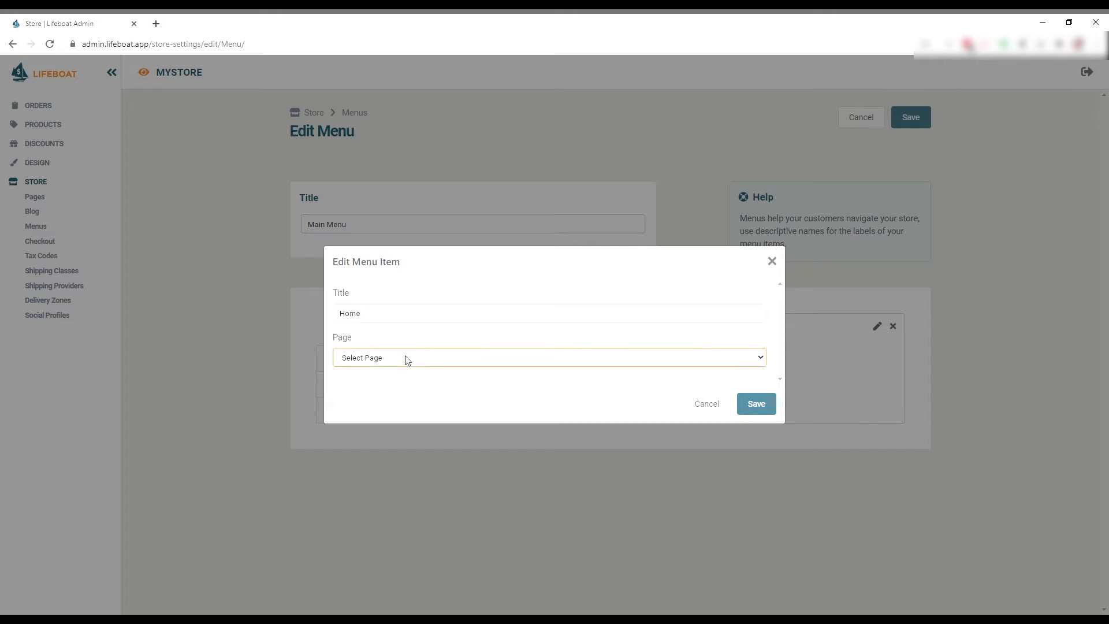
left_click(418, 403)
left_click(747, 403)
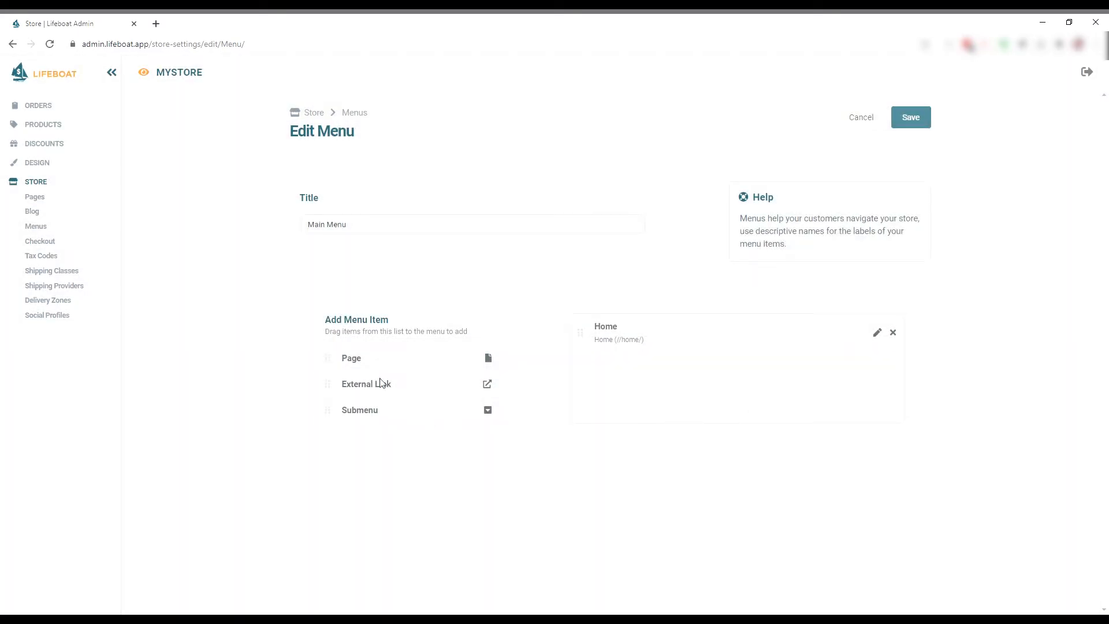
Add a 'Contact' page item linking to the Contact page and save the menu.
left_click_drag(328, 363, 607, 375)
type("Contact")
left_click(483, 354)
left_click(475, 392)
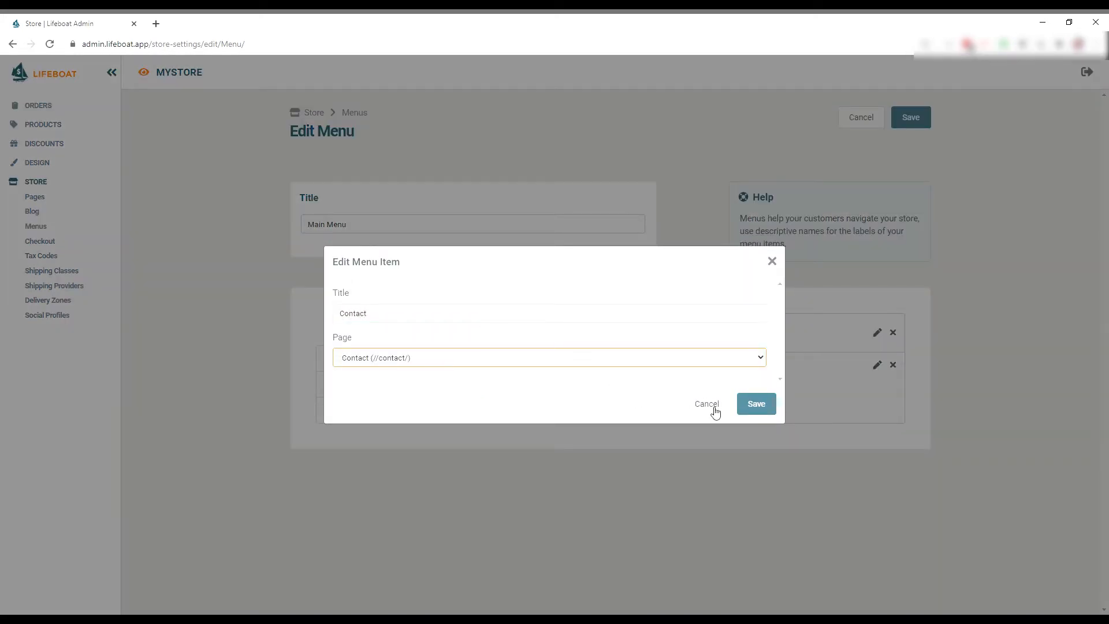
left_click(755, 403)
left_click(911, 120)
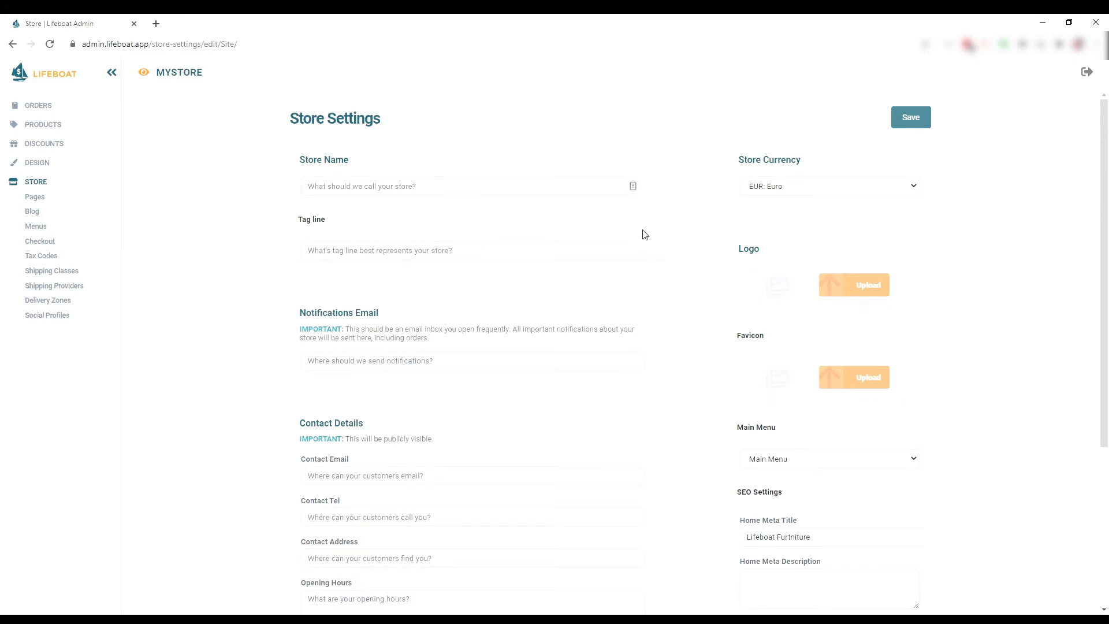
Name the store 'My Example Store', enter the notifications e-mail, and confirm Euro currency.
left_click(544, 197)
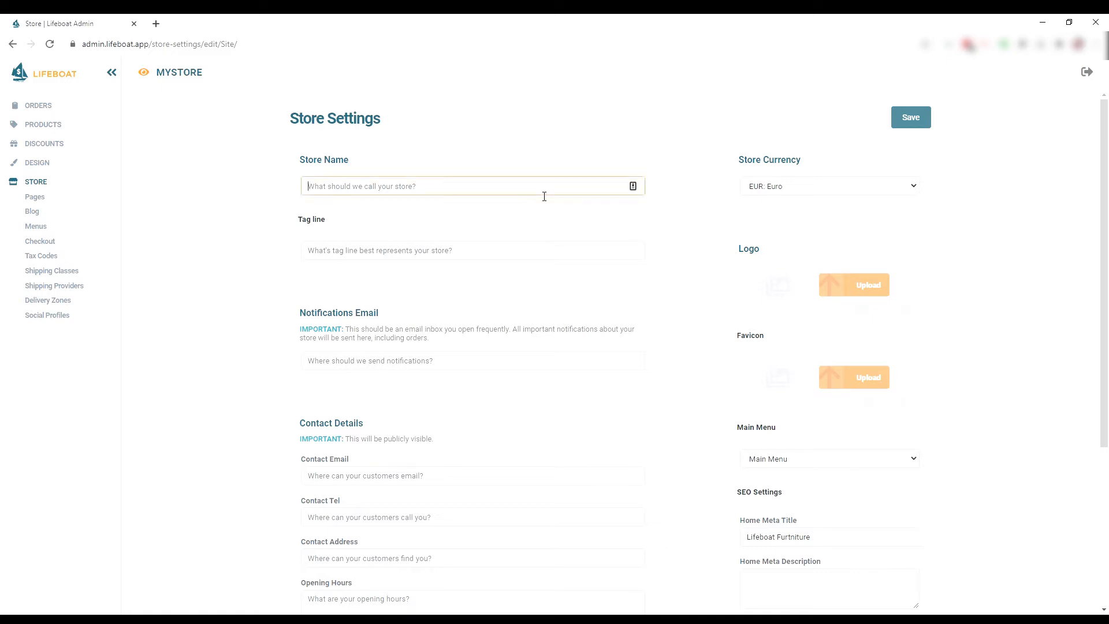
type("My Example Store")
left_click(440, 362)
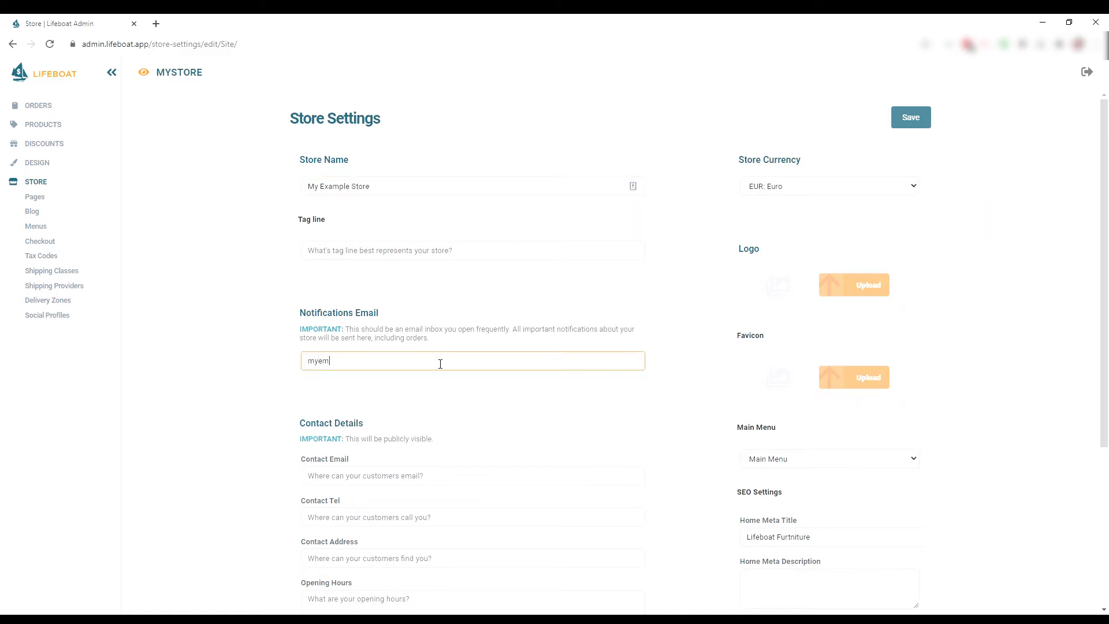
left_click(786, 194)
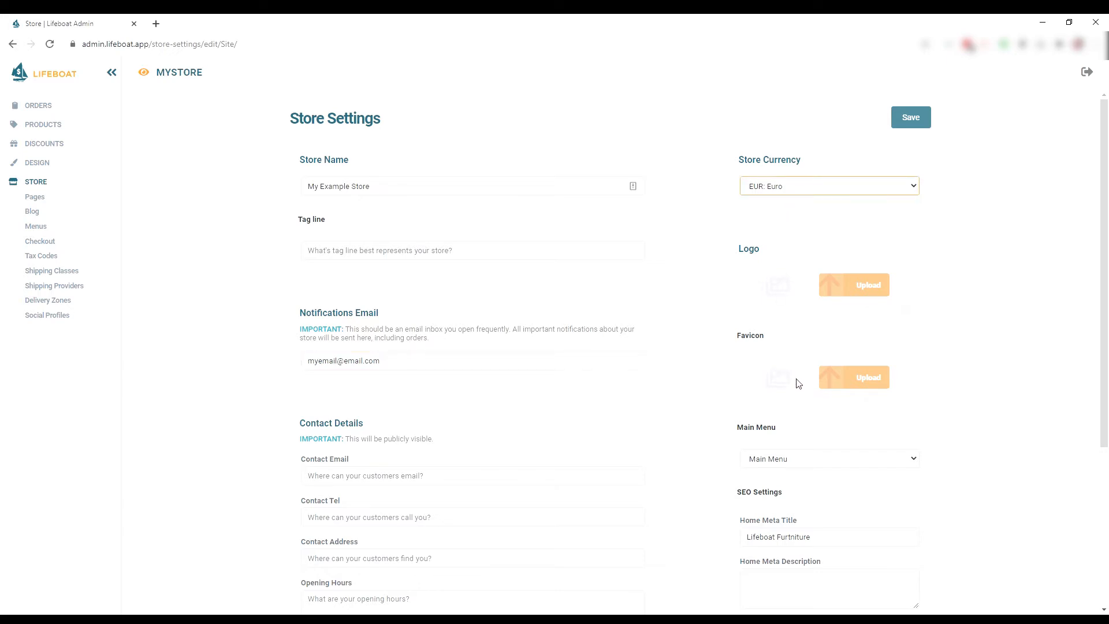
Upload logo-icon-v2.png as the store logo and save the settings.
left_click(938, 216)
left_click(849, 293)
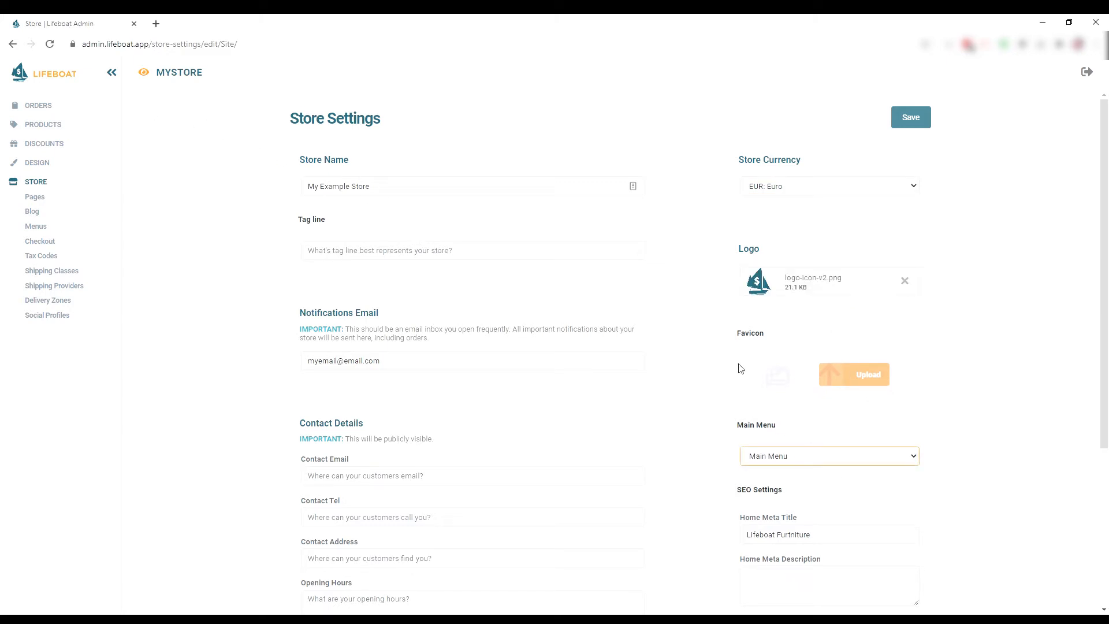
left_click(911, 124)
left_click(27, 166)
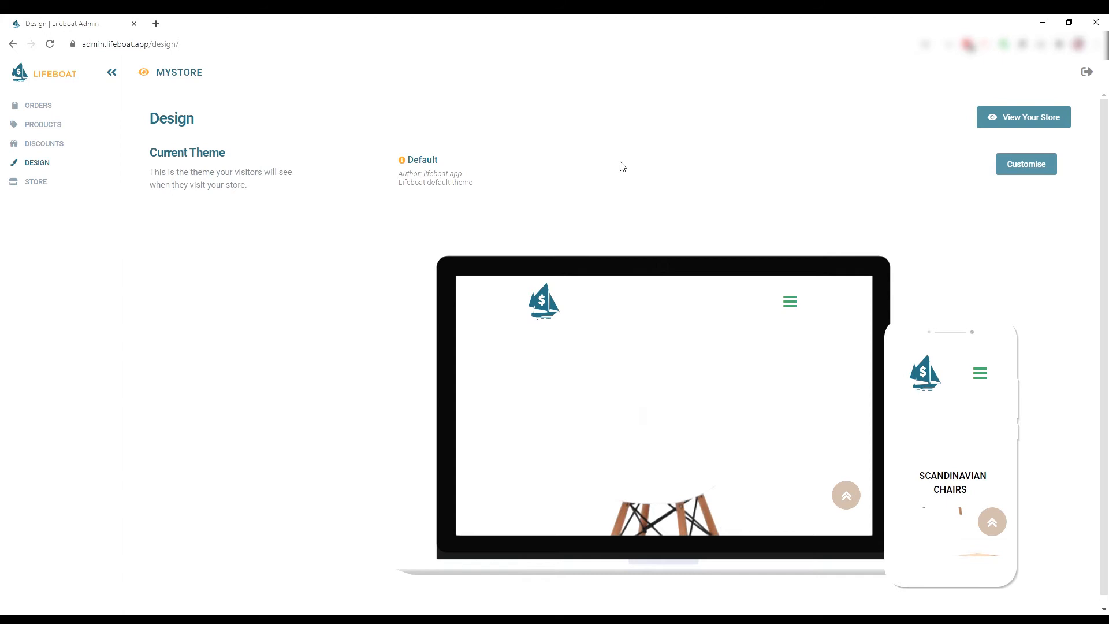
Set the Default theme's accents to green #539e1b (primary) and a yellow secondary.
left_click(1012, 167)
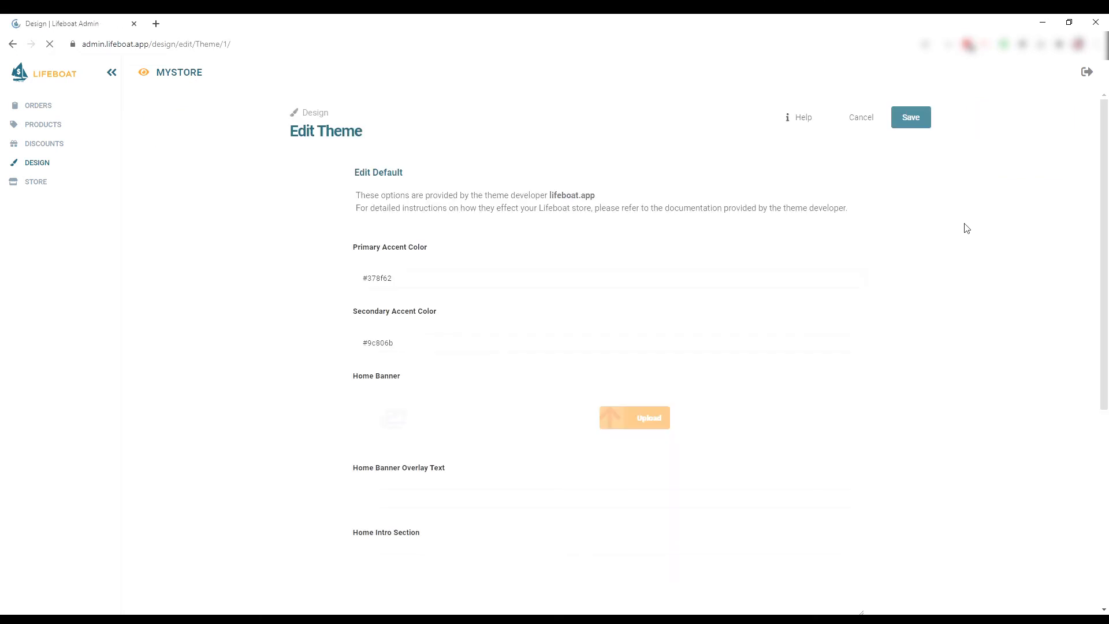
left_click(648, 284)
left_click(447, 349)
left_click(427, 319)
left_click(487, 345)
left_click(449, 421)
left_click(437, 379)
left_click(551, 404)
Use hero-banner.png as the home banner and save the theme.
left_click(667, 419)
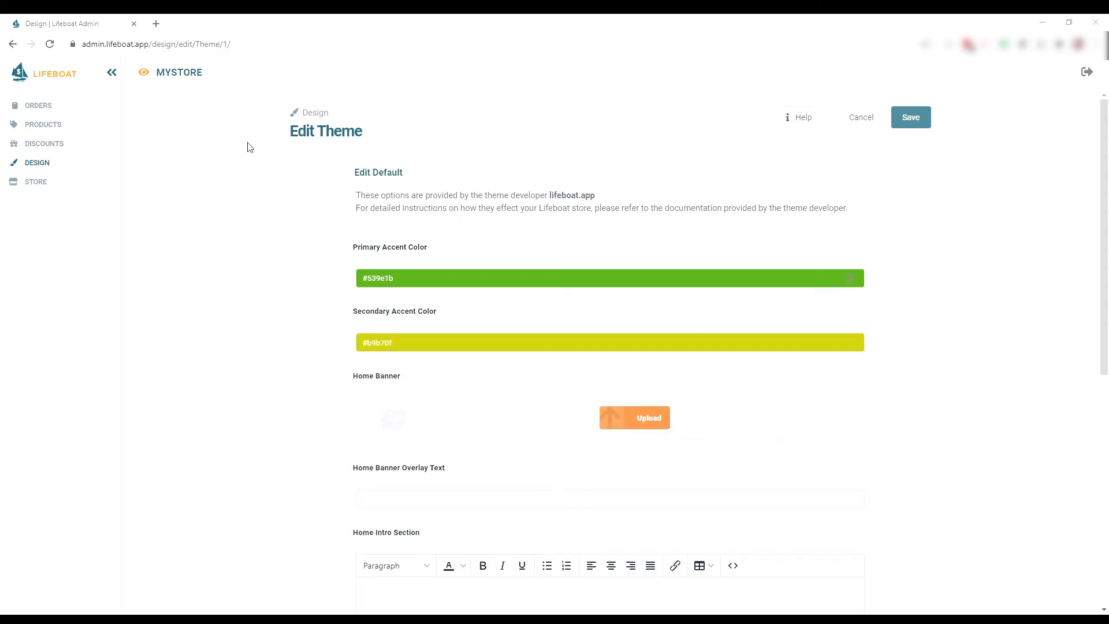
left_click(445, 252)
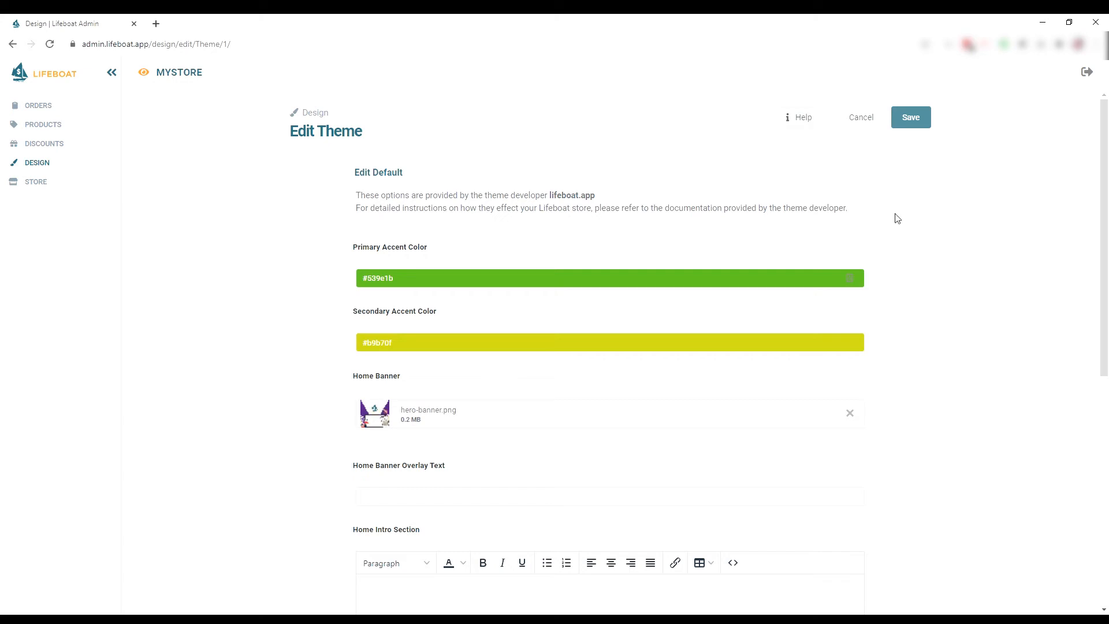
left_click(910, 118)
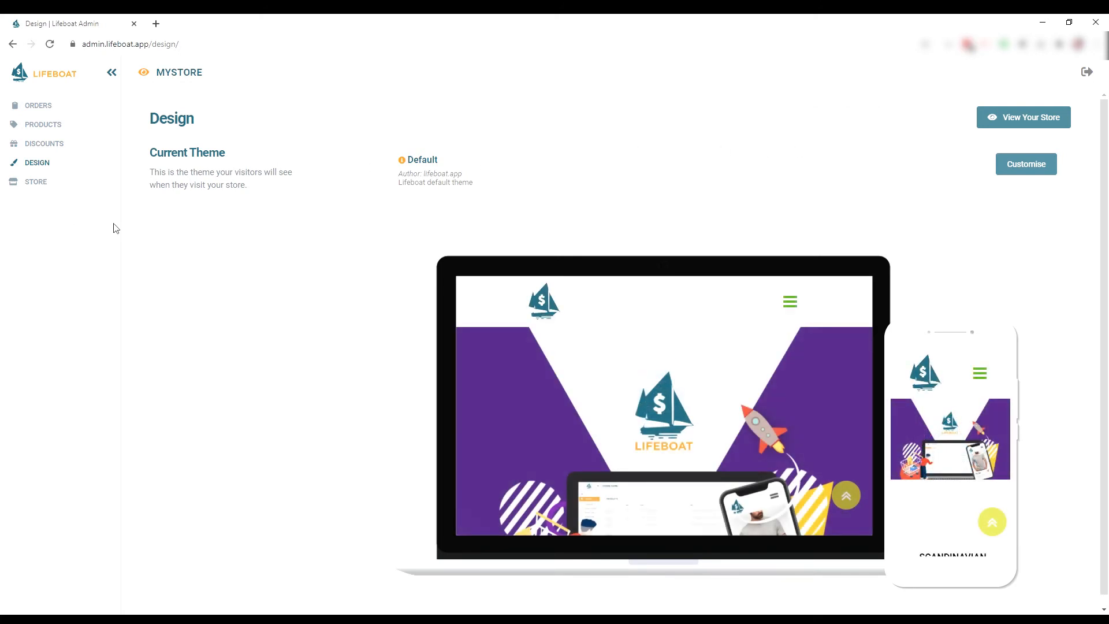
left_click(56, 186)
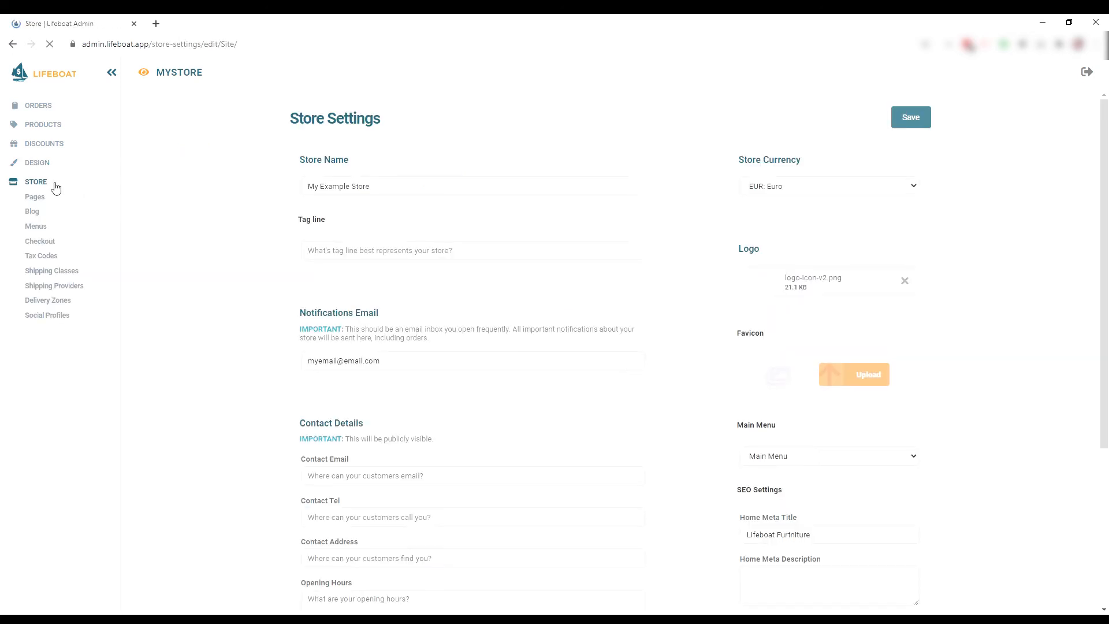
Create and save an 'EU Commercial Trade' tax code at 18%.
left_click(53, 260)
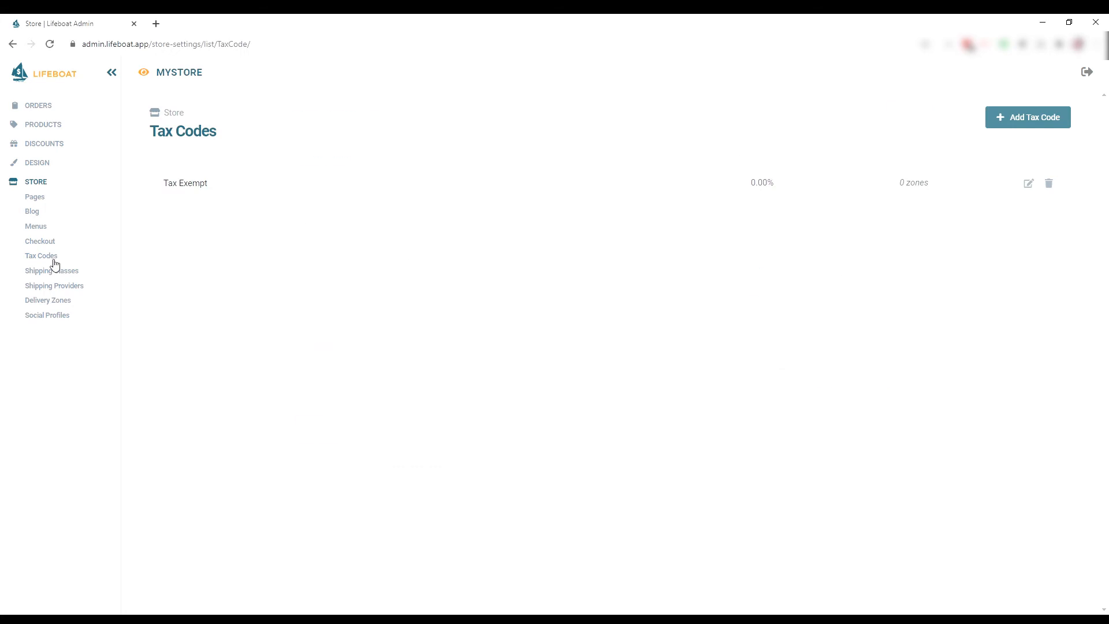
left_click(1033, 126)
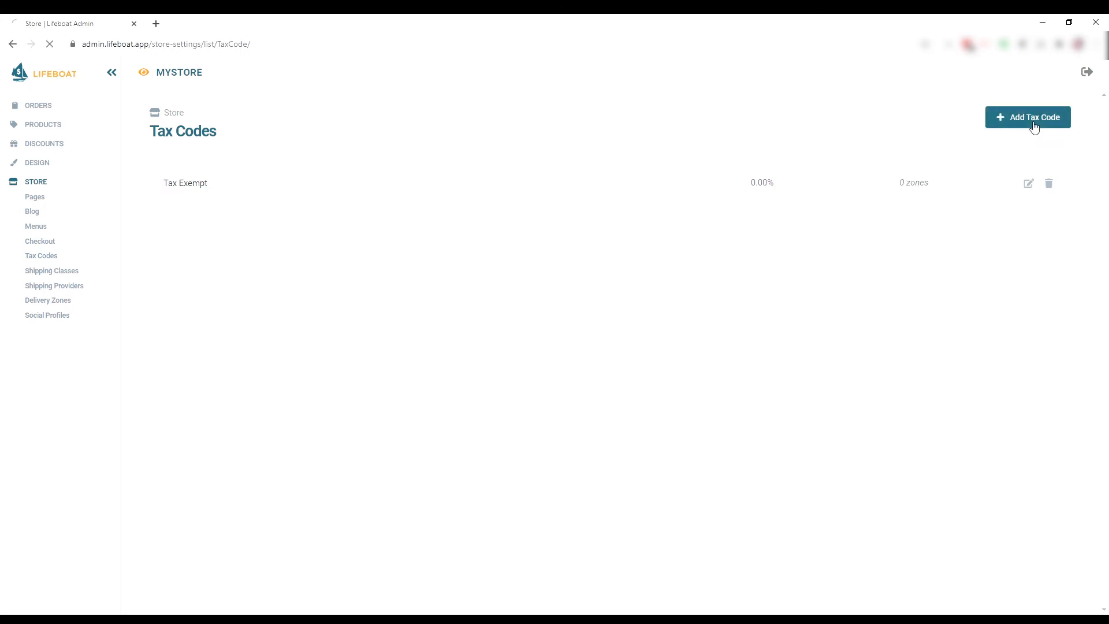
left_click(531, 234)
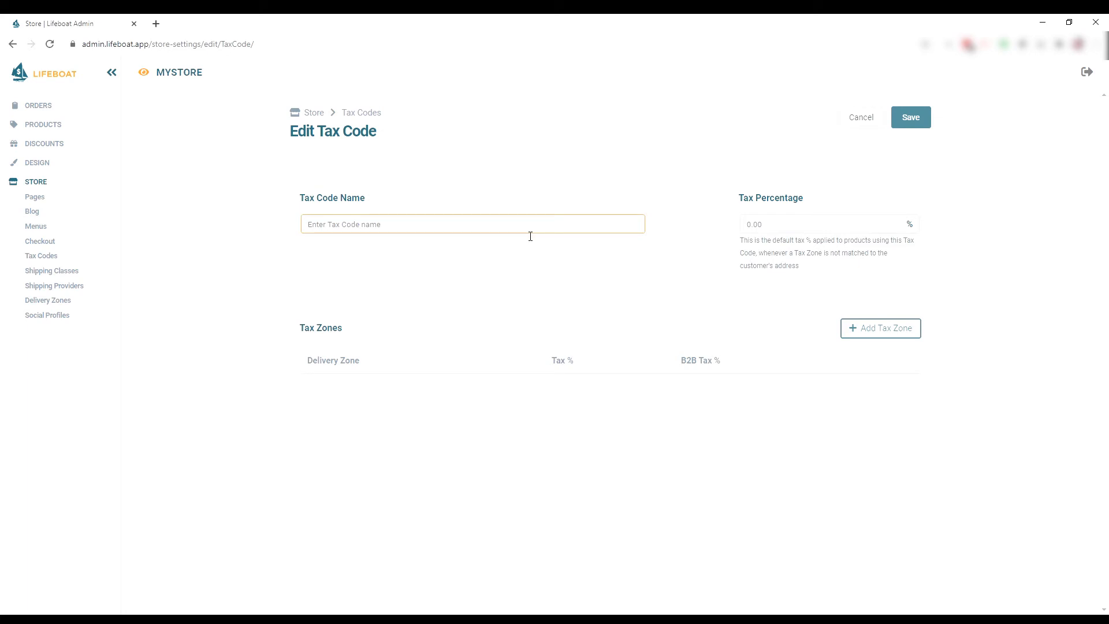
type("EU Commercial Trade")
key("Tab")
type("18")
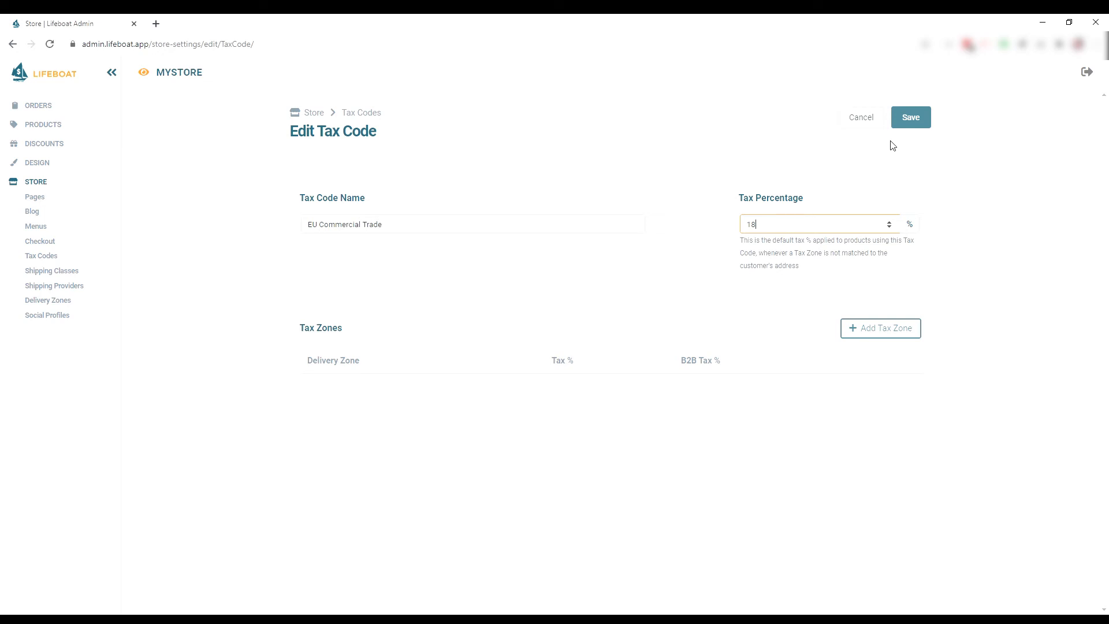
left_click(917, 118)
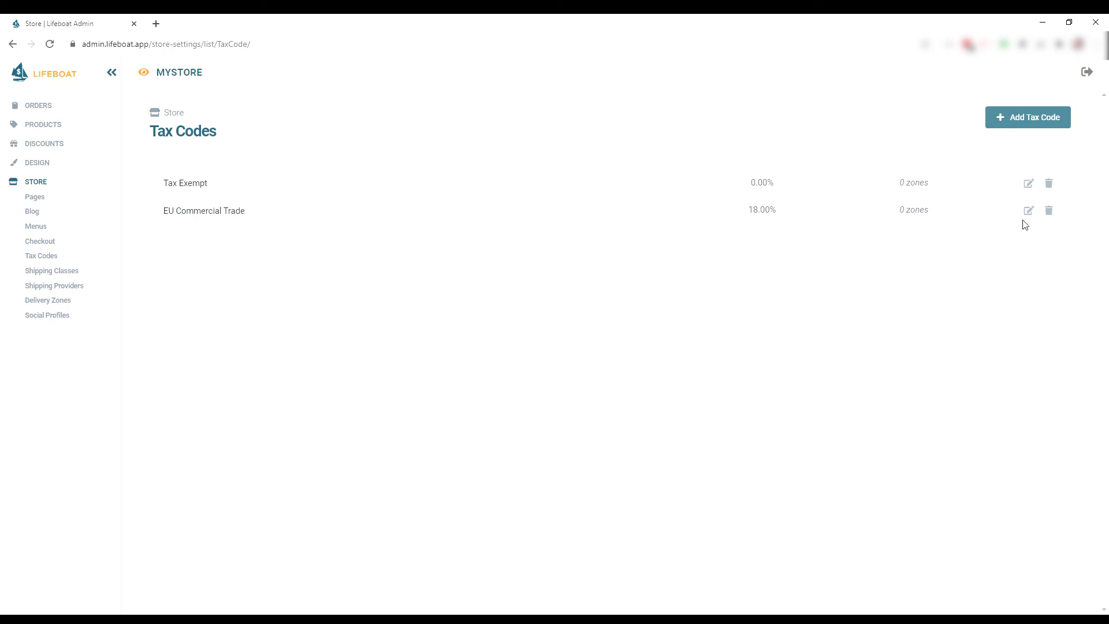
left_click(69, 127)
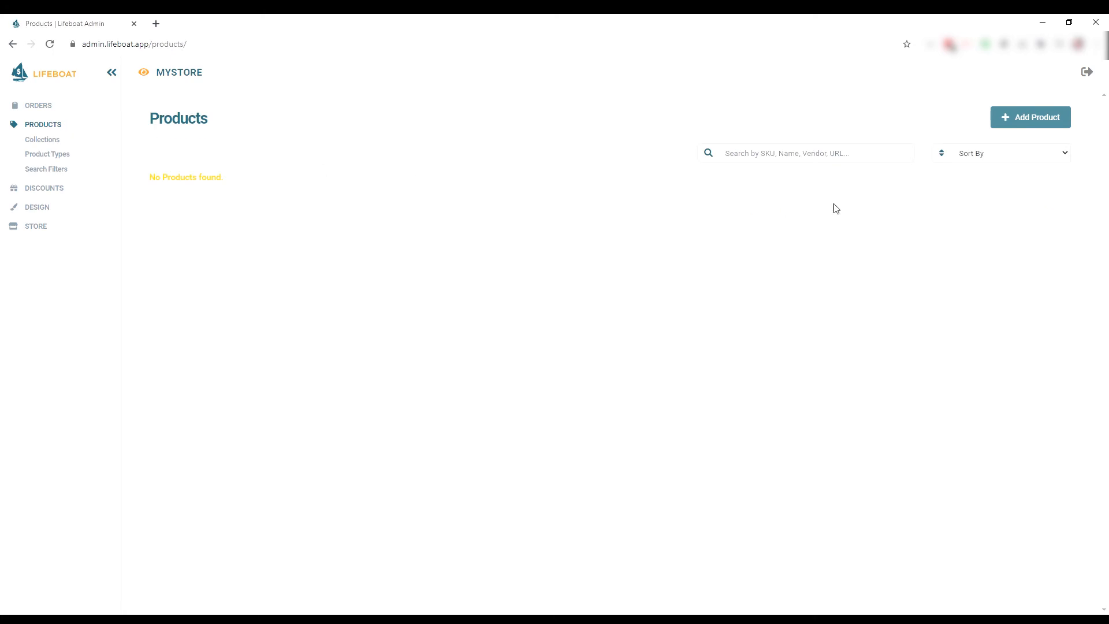
Start a 'Leather Shoes' product priced €20 with the leather-shoes-v2.jpeg image.
left_click(1030, 132)
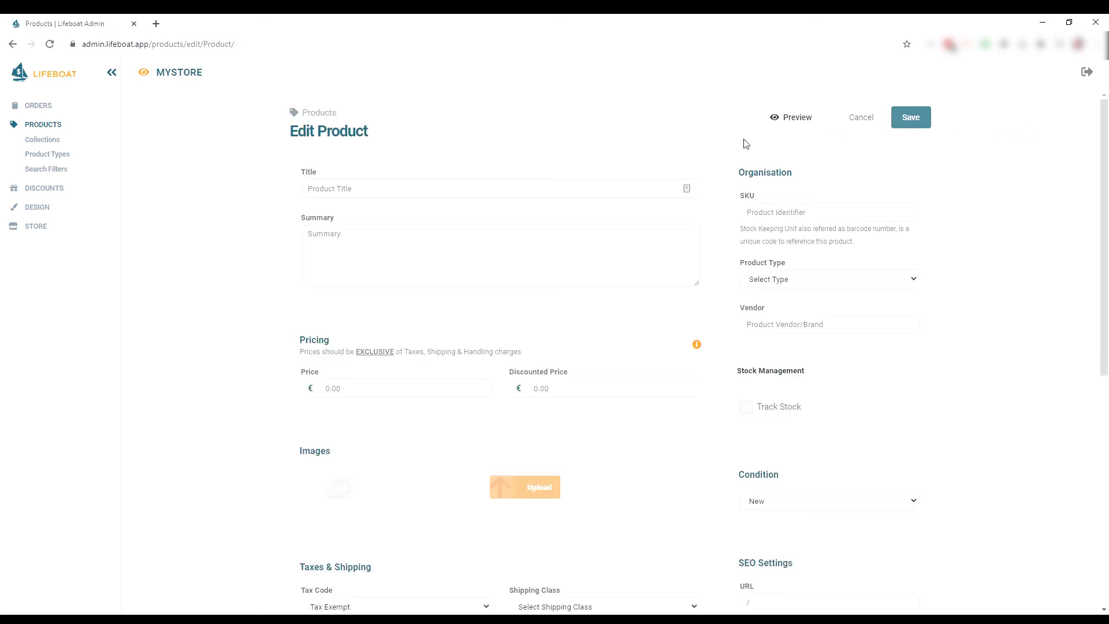
left_click(468, 189)
type("Leather Shoes")
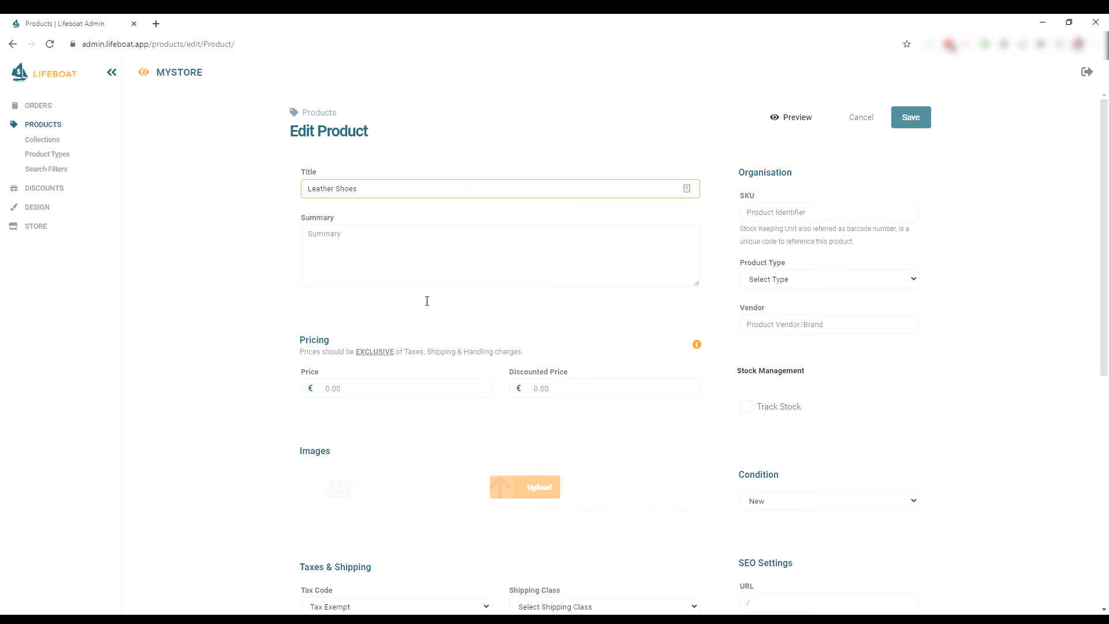
left_click(395, 395)
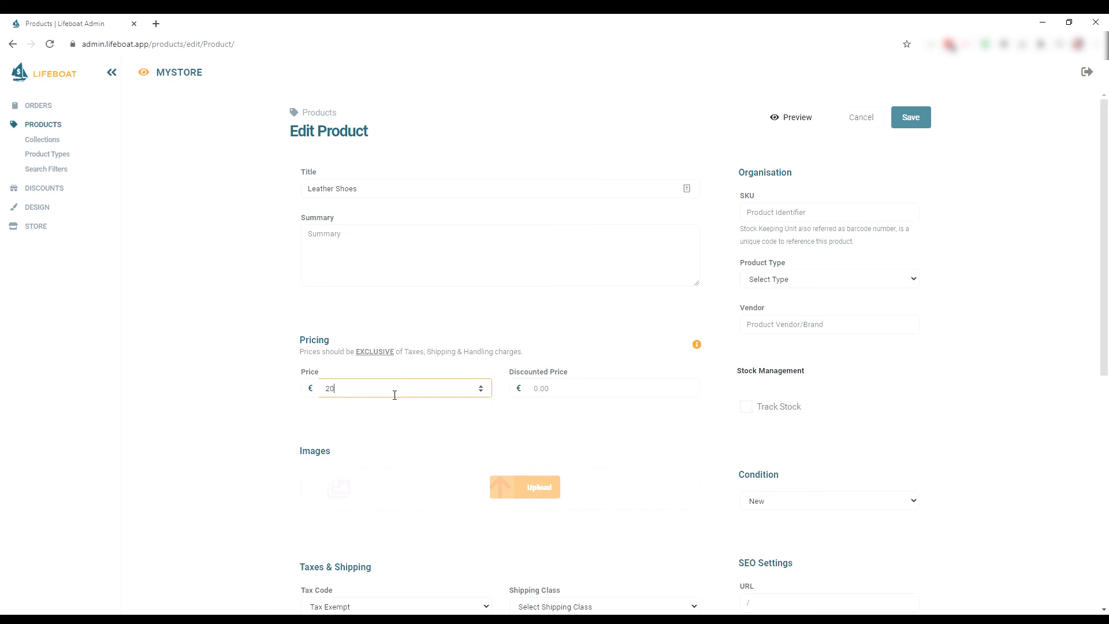
left_click(520, 481)
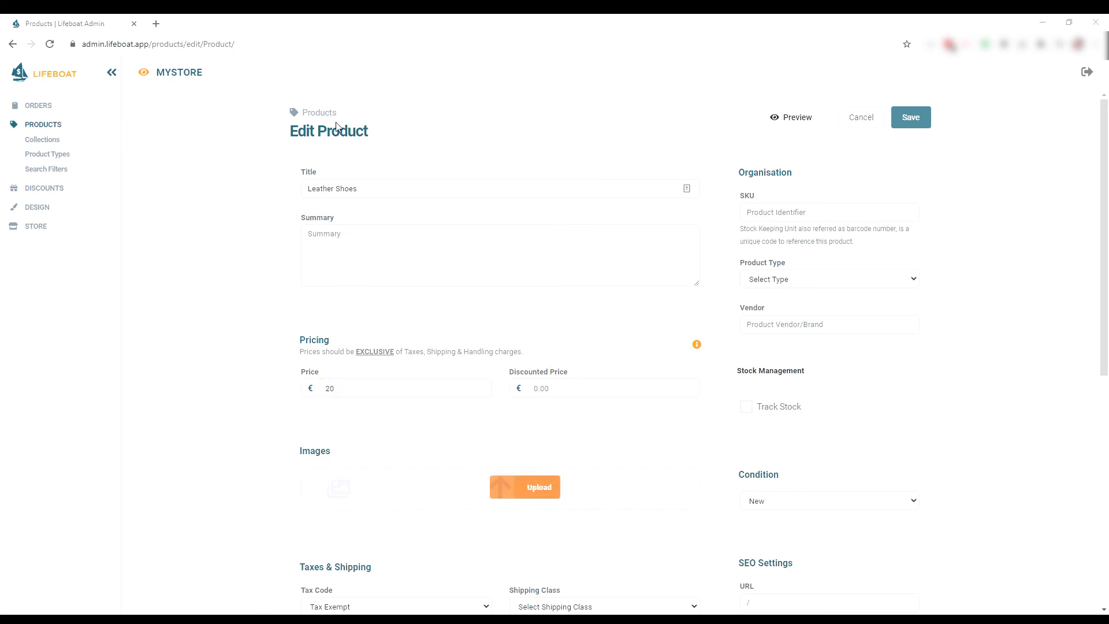
double_click(157, 118)
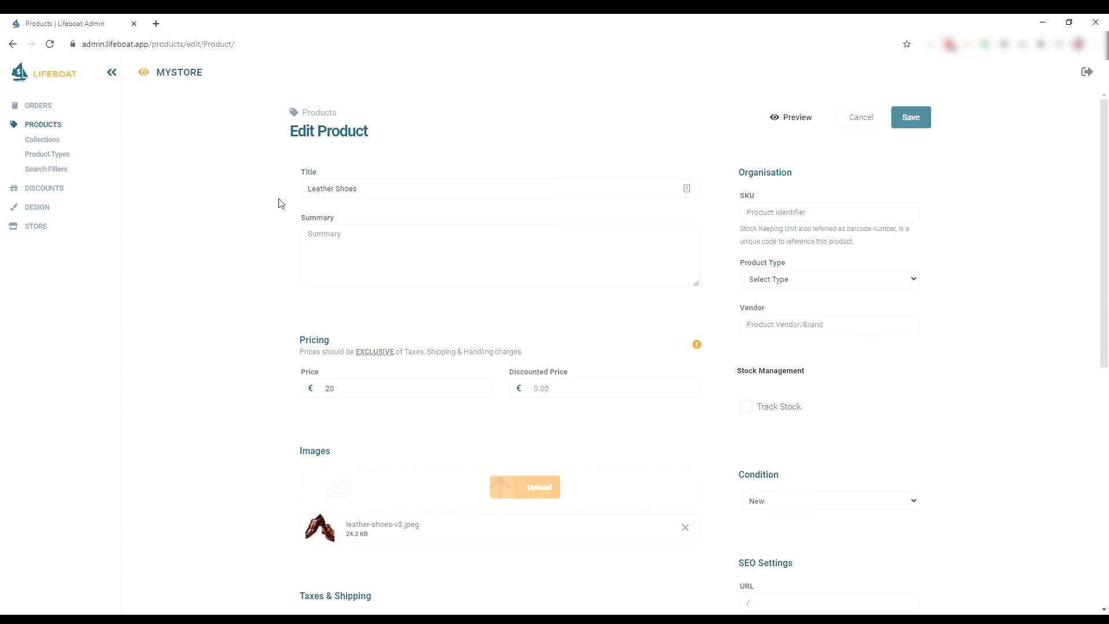
Set tax code EU Commercial Trade and shipping class Default, then save the product.
scroll(278, 203, "down", 3)
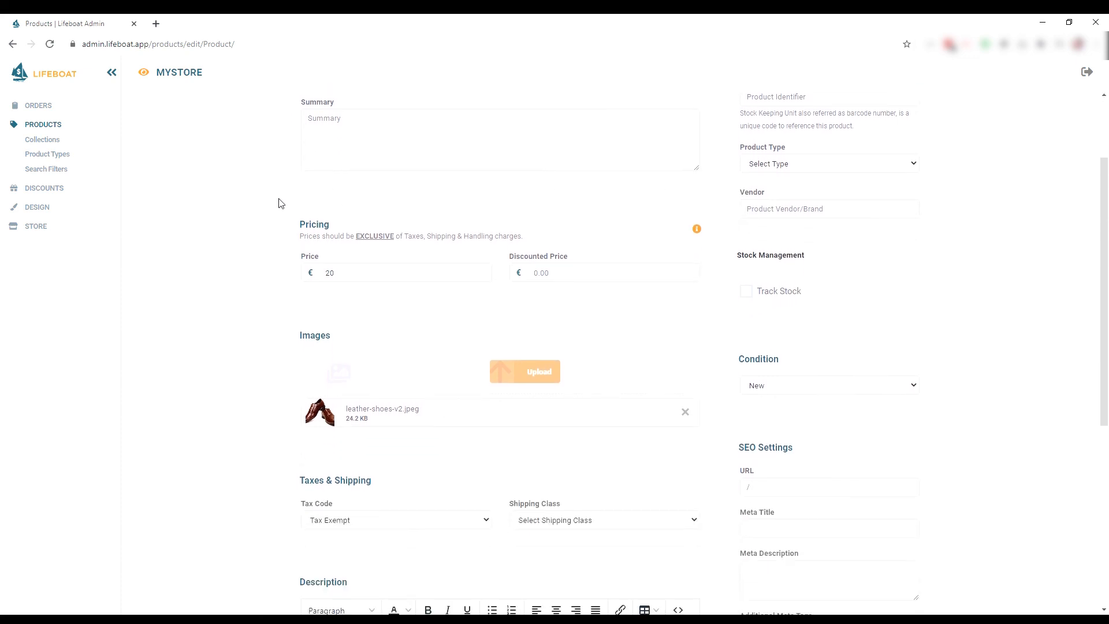
left_click(456, 460)
left_click(435, 498)
left_click(558, 468)
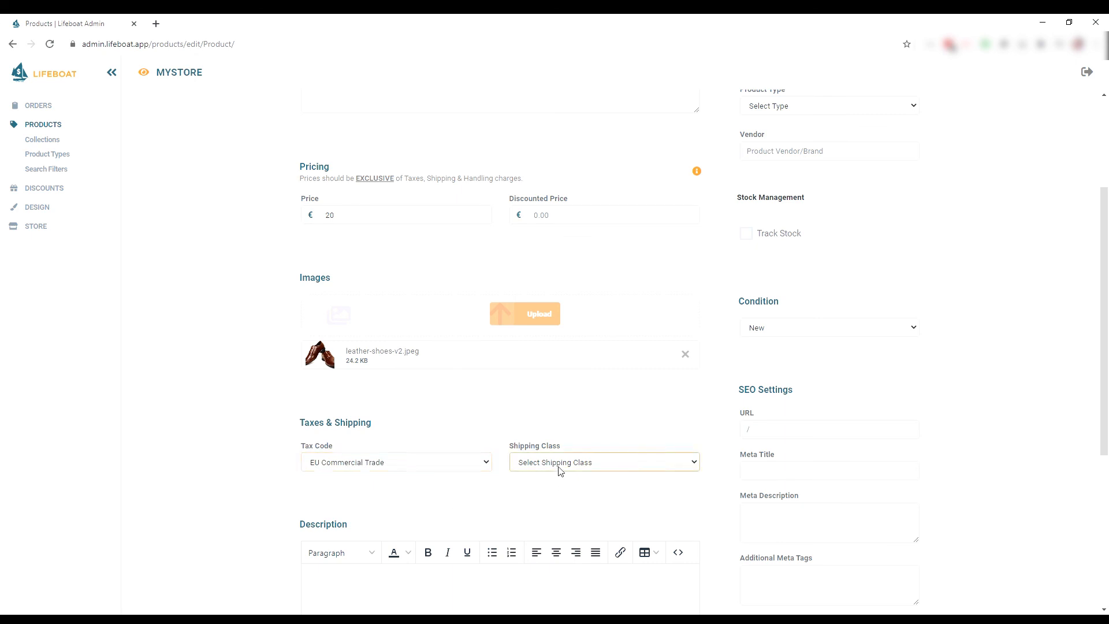
left_click(559, 490)
scroll(558, 489, "up", 3)
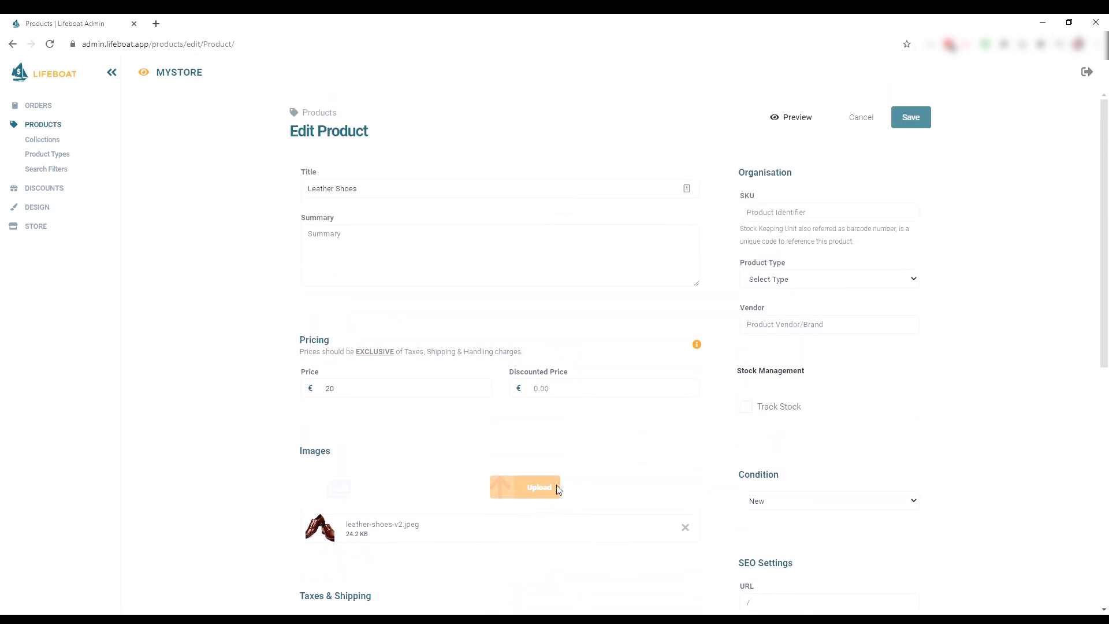
left_click(925, 126)
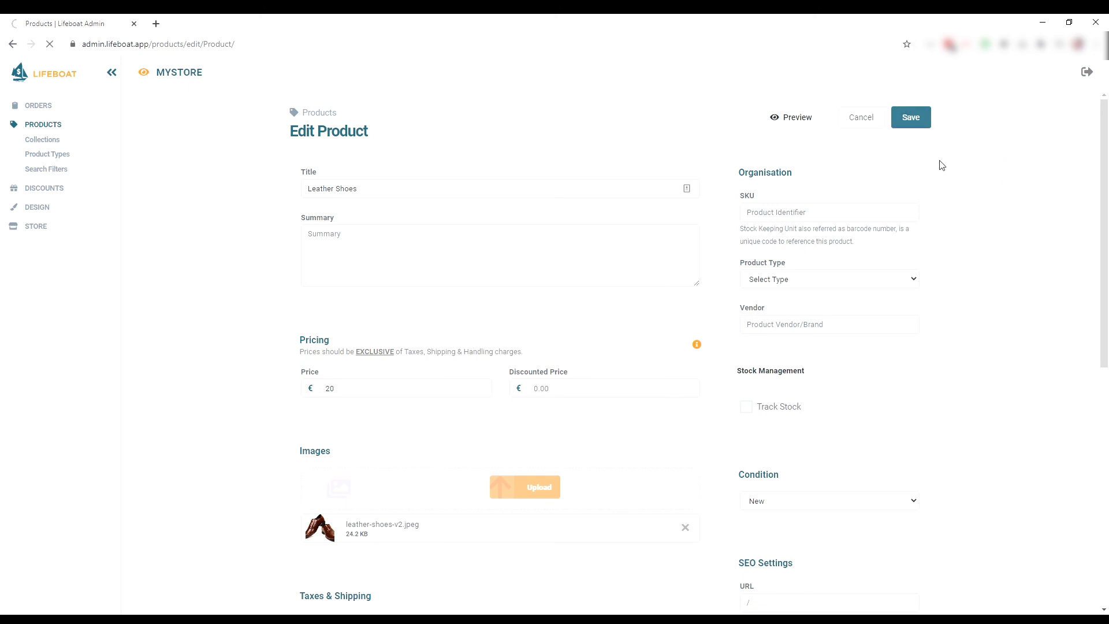